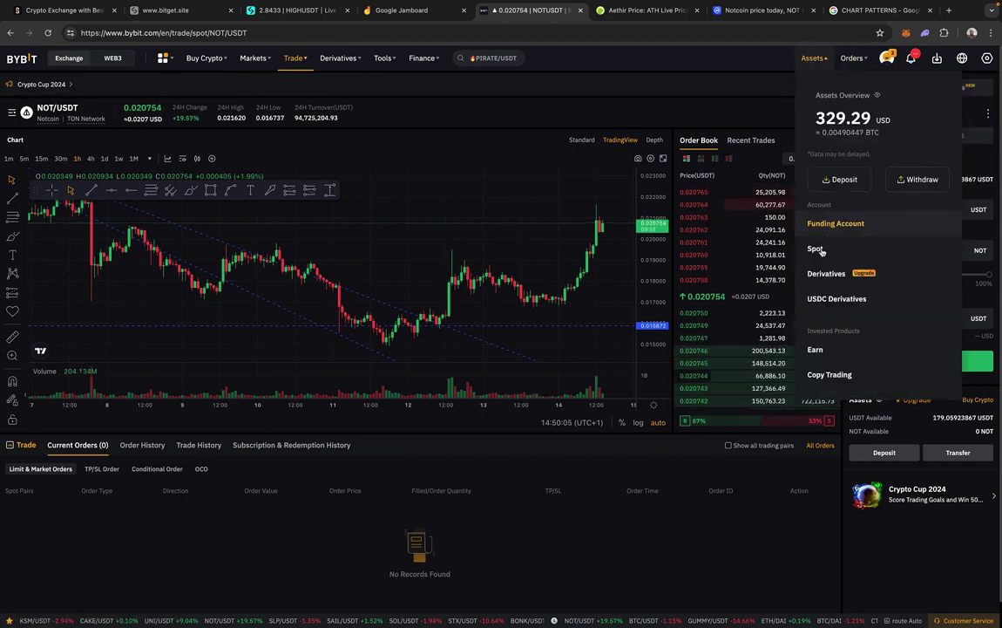
# - Check the Spot balances, then return to the Assets Overview showing the 329.29 USD total
pyautogui.click(816, 250)
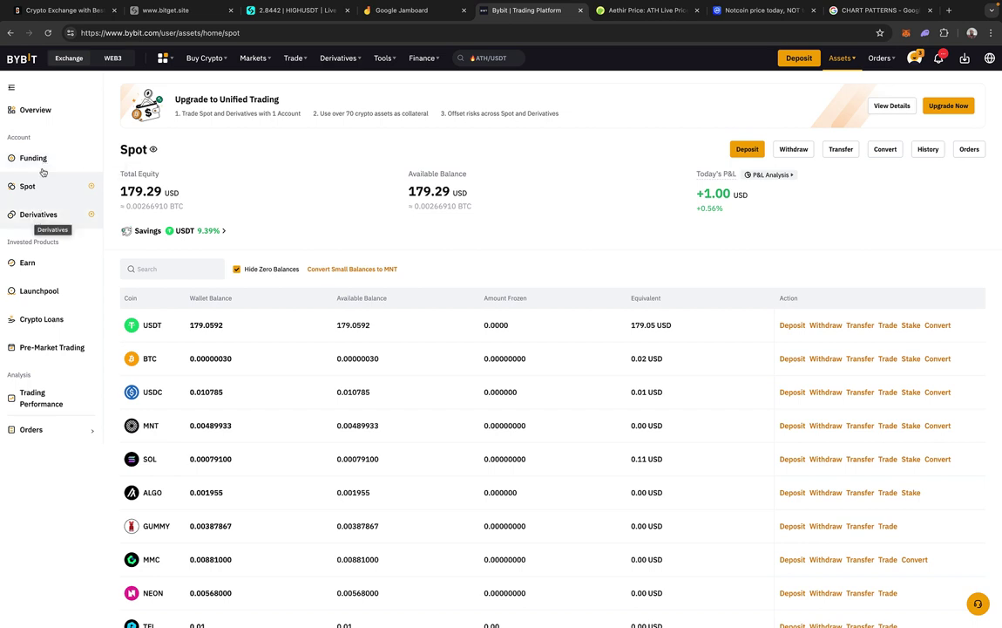
pyautogui.click(42, 109)
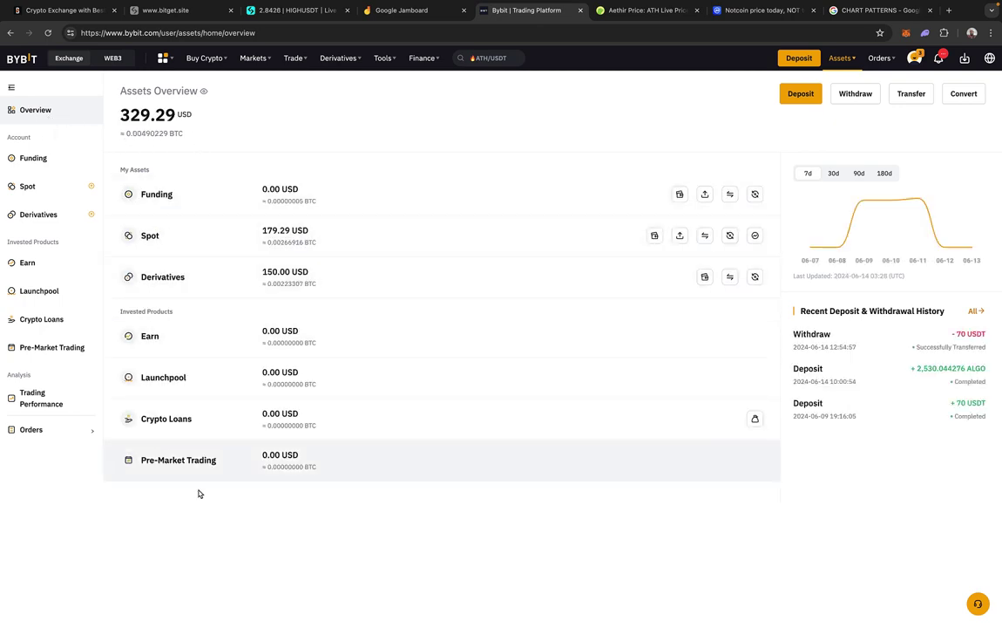
pyautogui.click(50, 190)
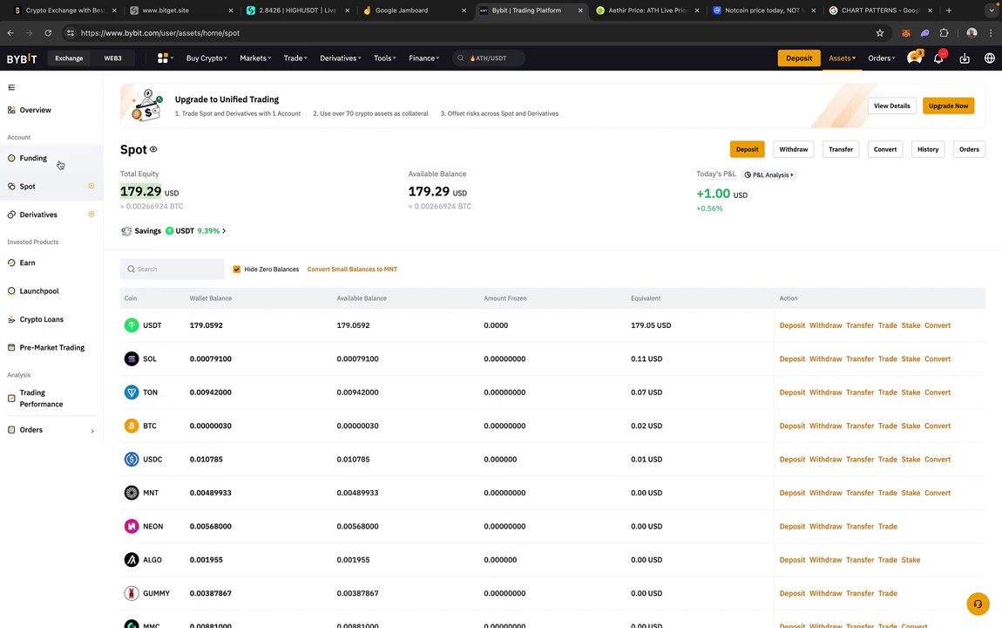
pyautogui.click(36, 110)
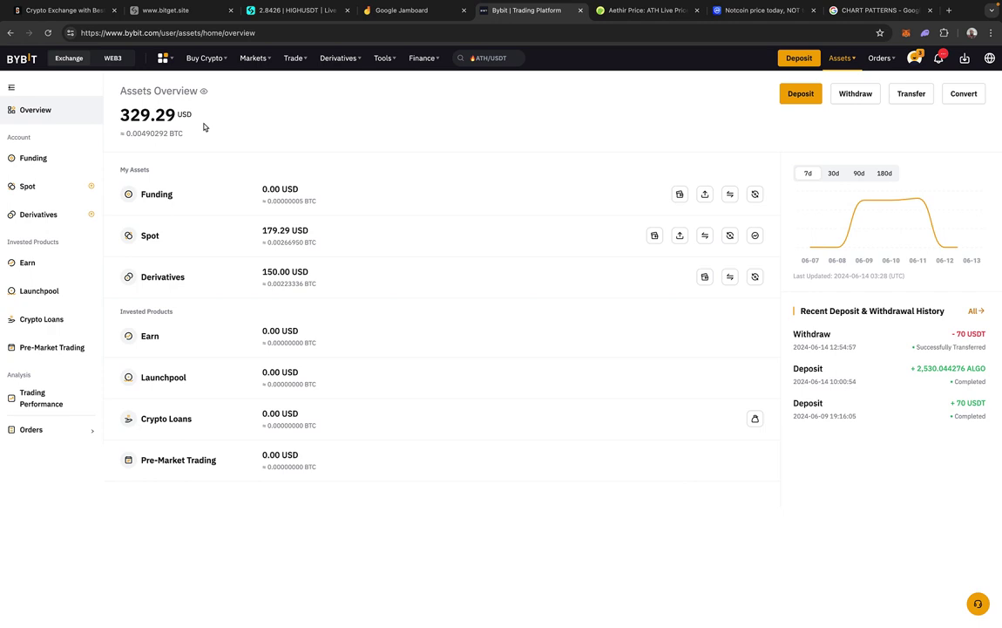
pyautogui.moveTo(122, 116); pyautogui.dragTo(202, 114)
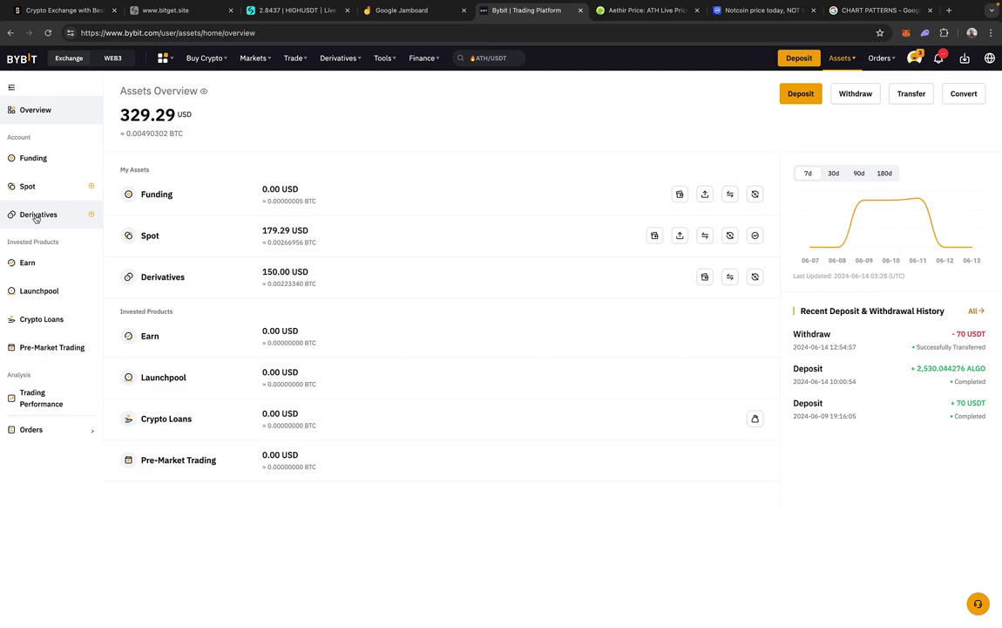
# - Show the Spot account's coin list with 179.0592 USDT, zoomed in two levels
pyautogui.click(88, 186)
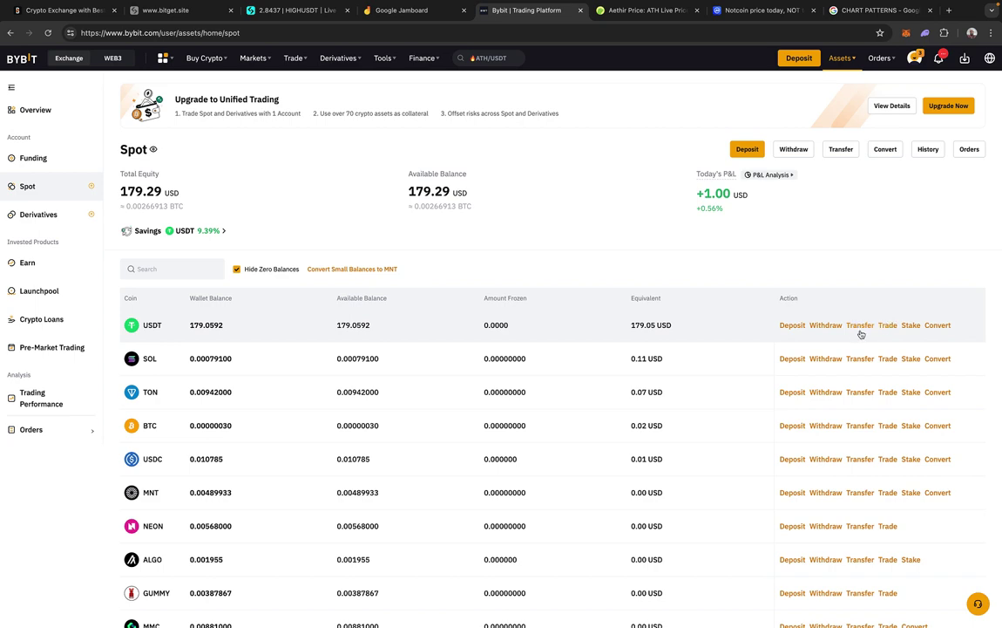
pyautogui.hotkey('ctrl', '+')
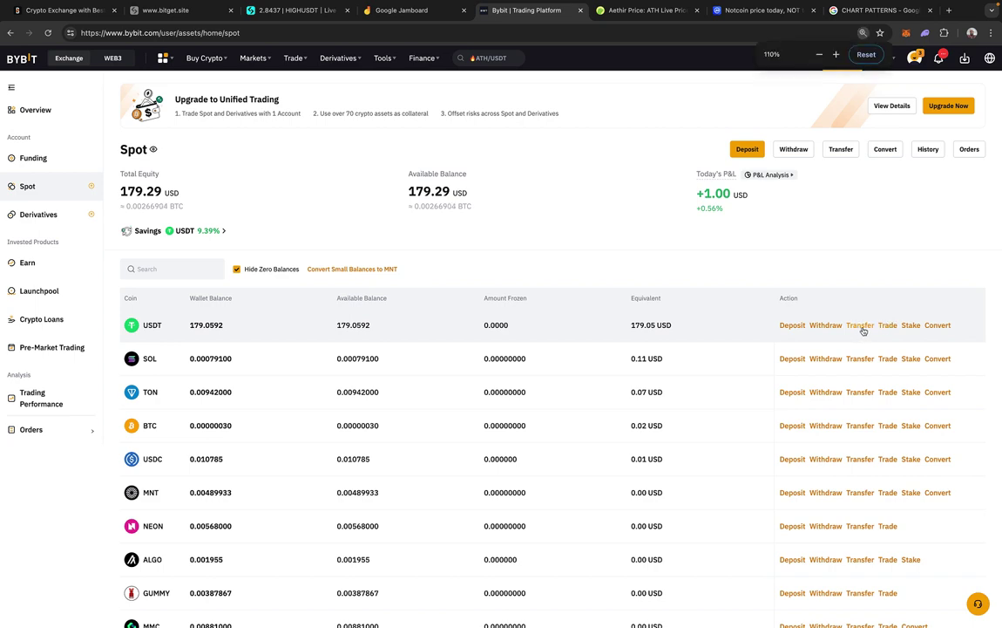
pyautogui.hotkey('ctrl', '+')
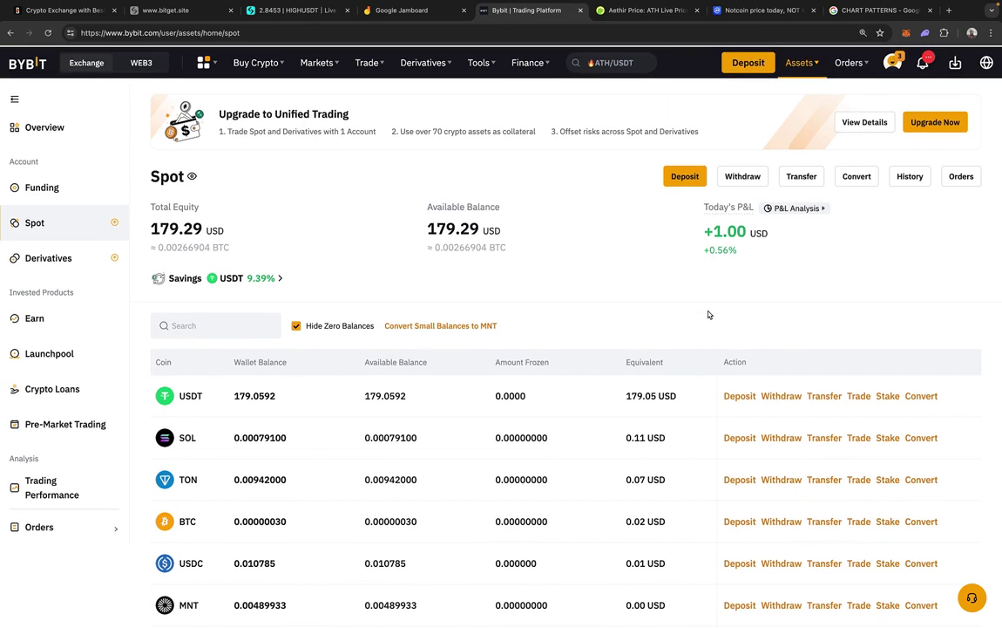
pyautogui.scroll(-1, 707, 314)
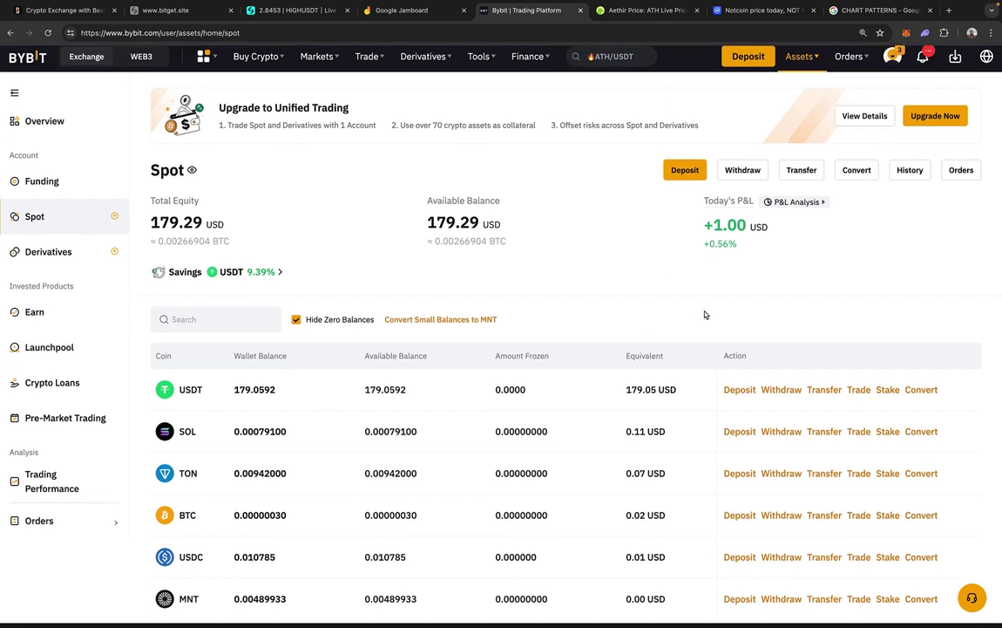
pyautogui.click(825, 390)
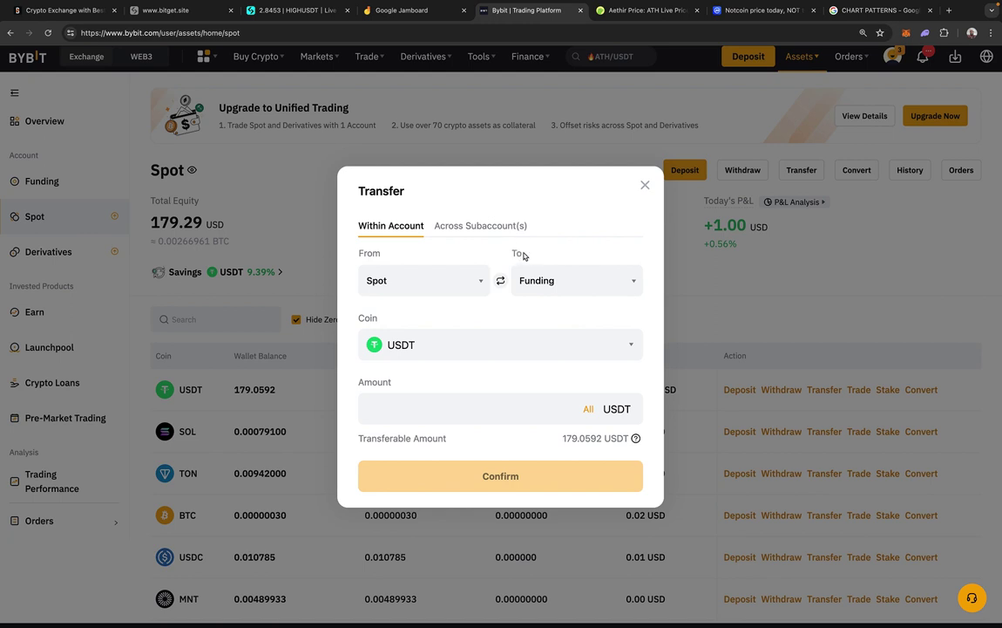
pyautogui.click(413, 287)
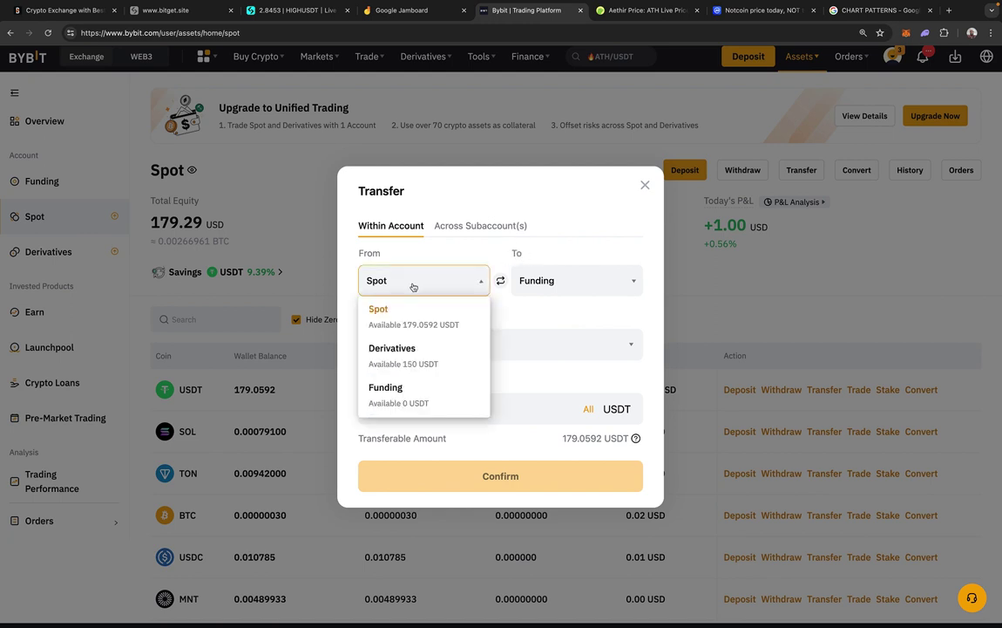
pyautogui.click(560, 286)
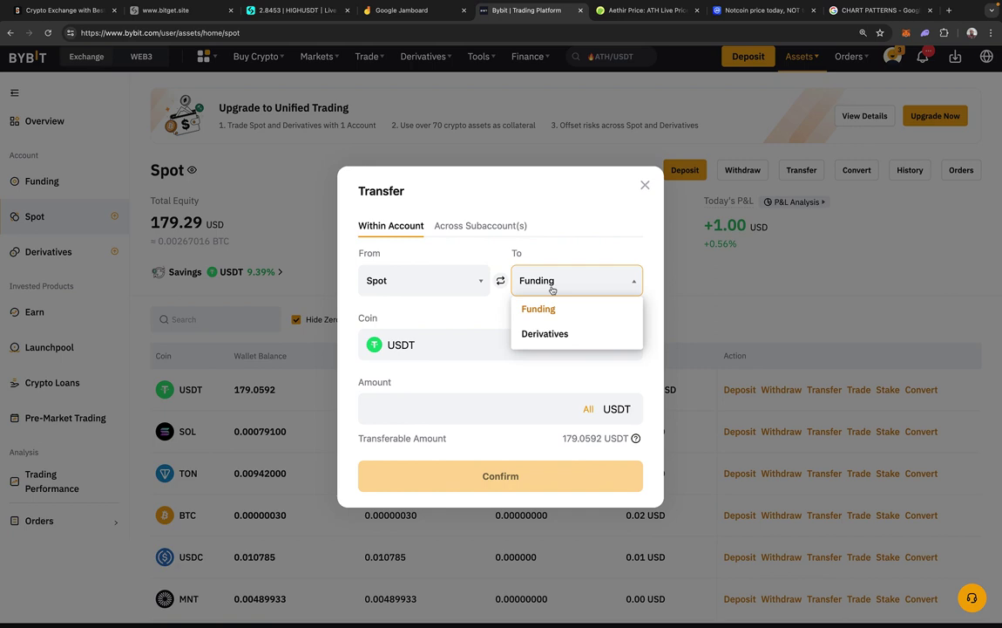
pyautogui.click(427, 284)
pyautogui.click(646, 185)
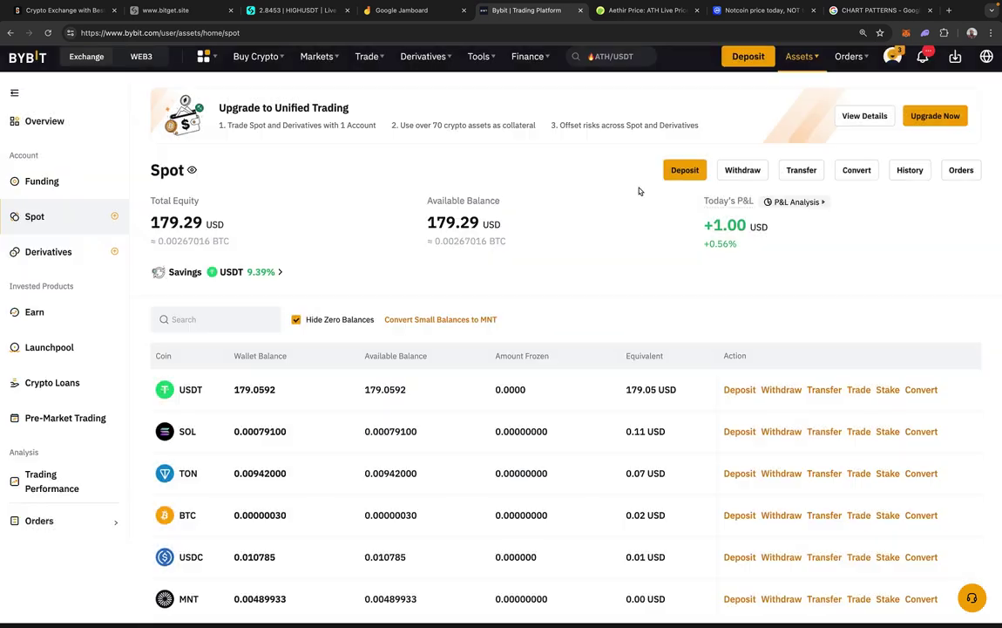
pyautogui.click(62, 252)
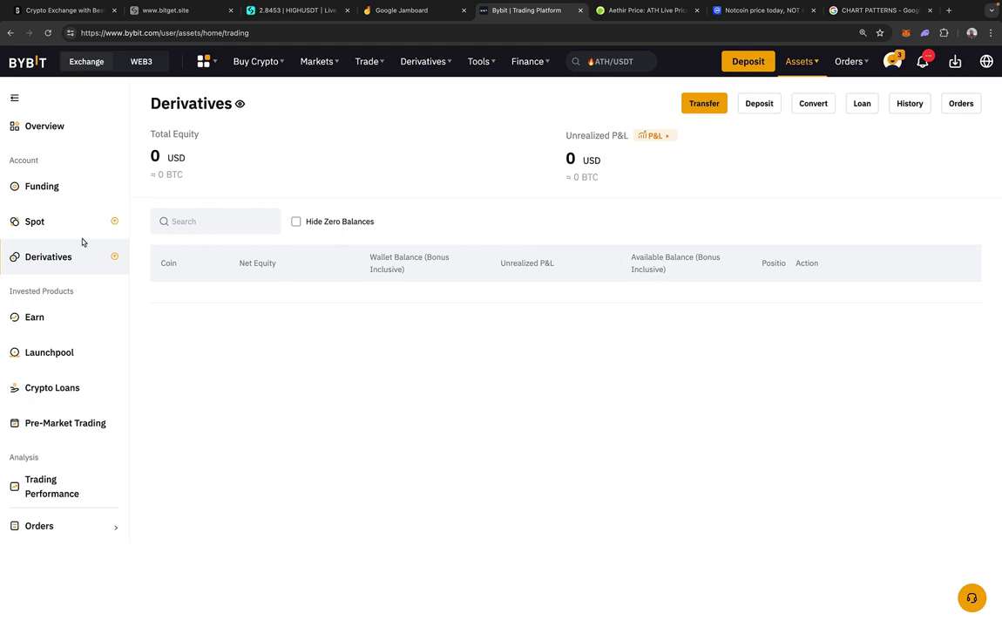
pyautogui.click(34, 222)
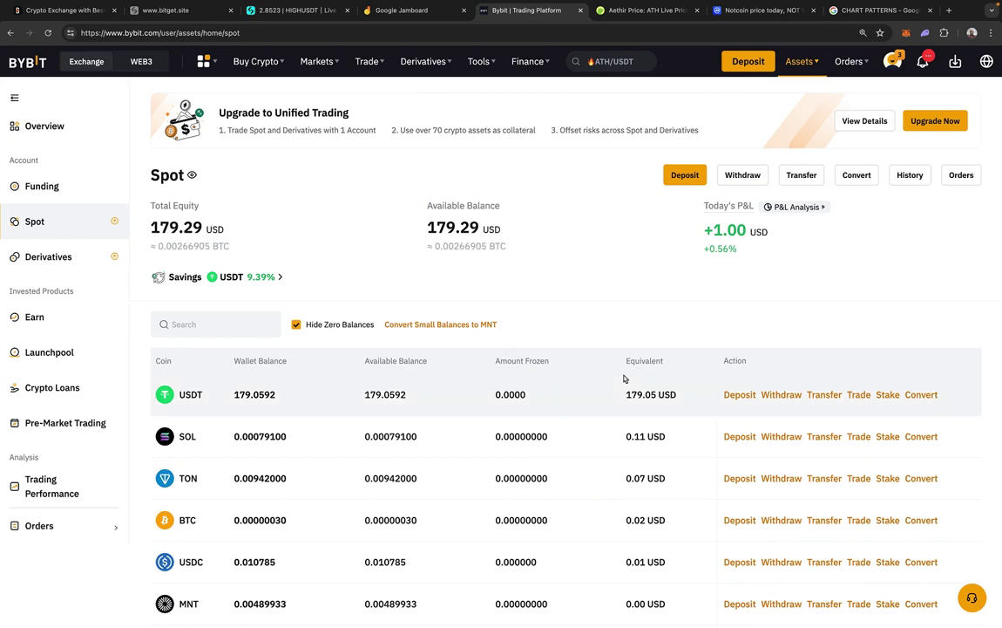
# - Set up a USDT transfer from the Derivatives account to the Funding account
pyautogui.click(824, 395)
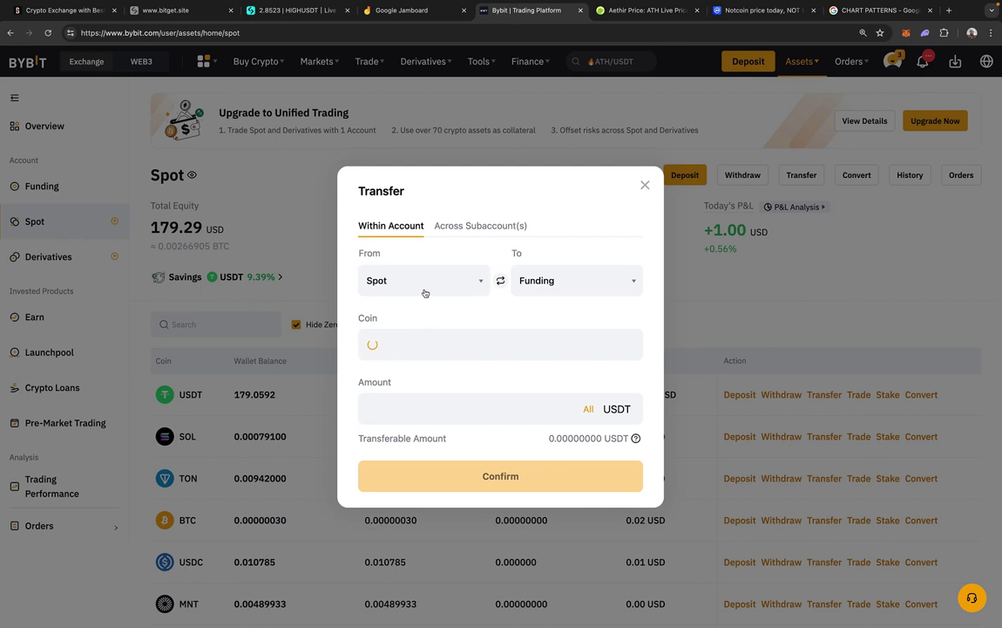
pyautogui.click(424, 293)
pyautogui.click(395, 350)
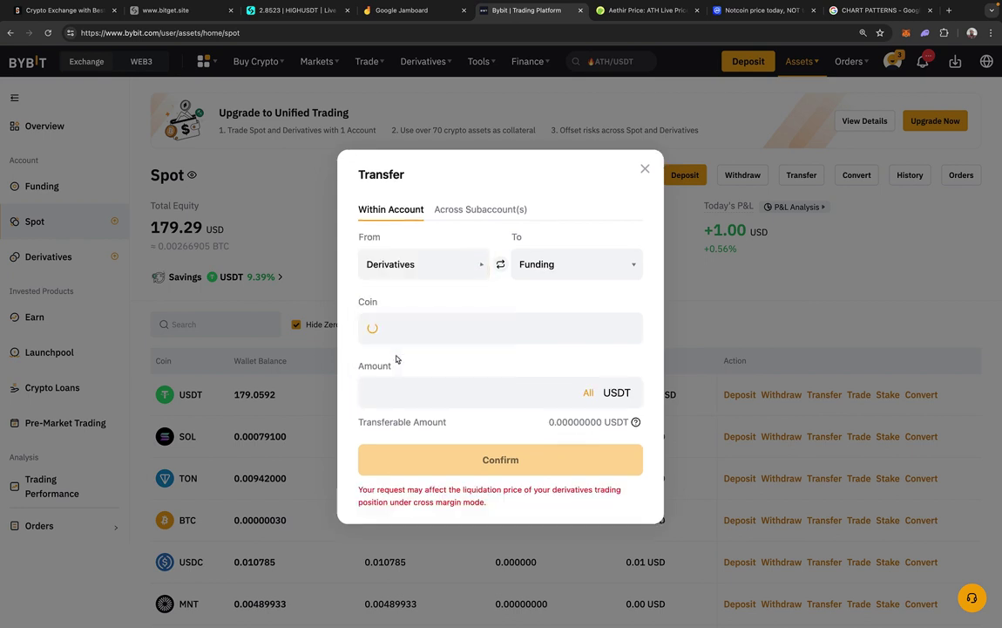
pyautogui.click(560, 268)
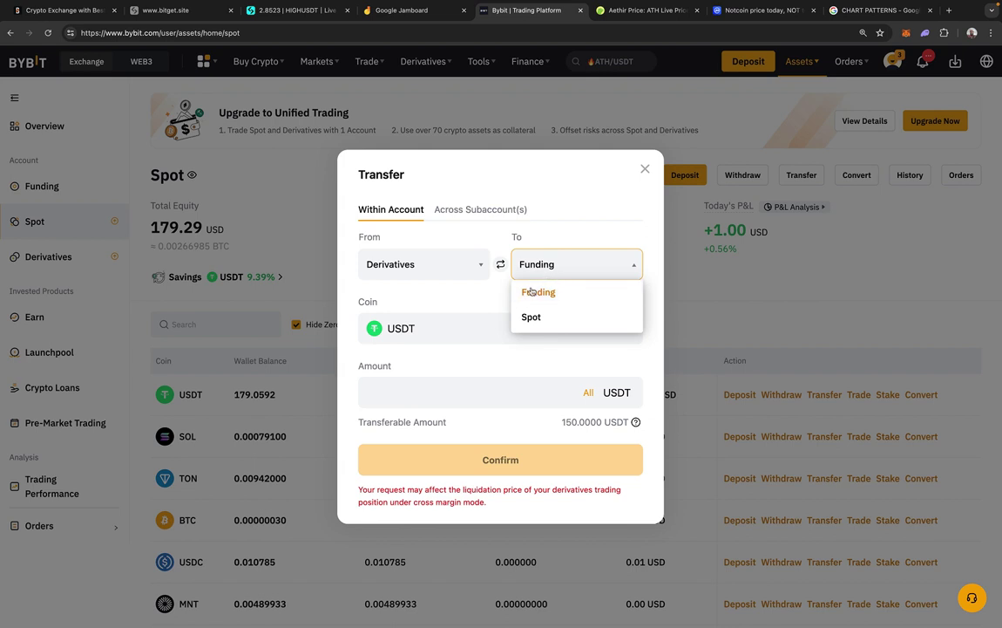
pyautogui.click(534, 292)
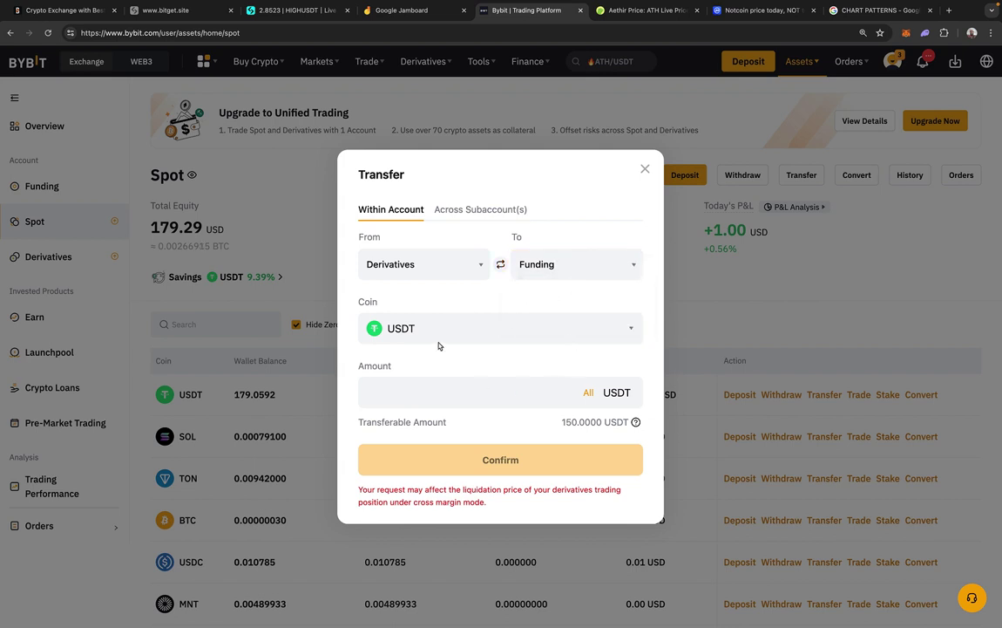
pyautogui.click(439, 328)
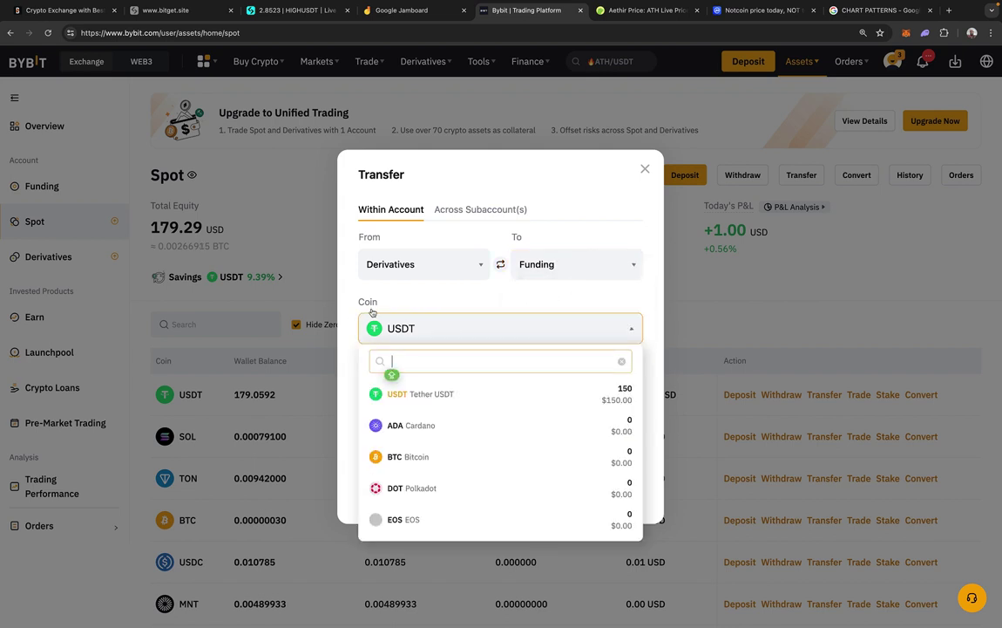
pyautogui.click(428, 339)
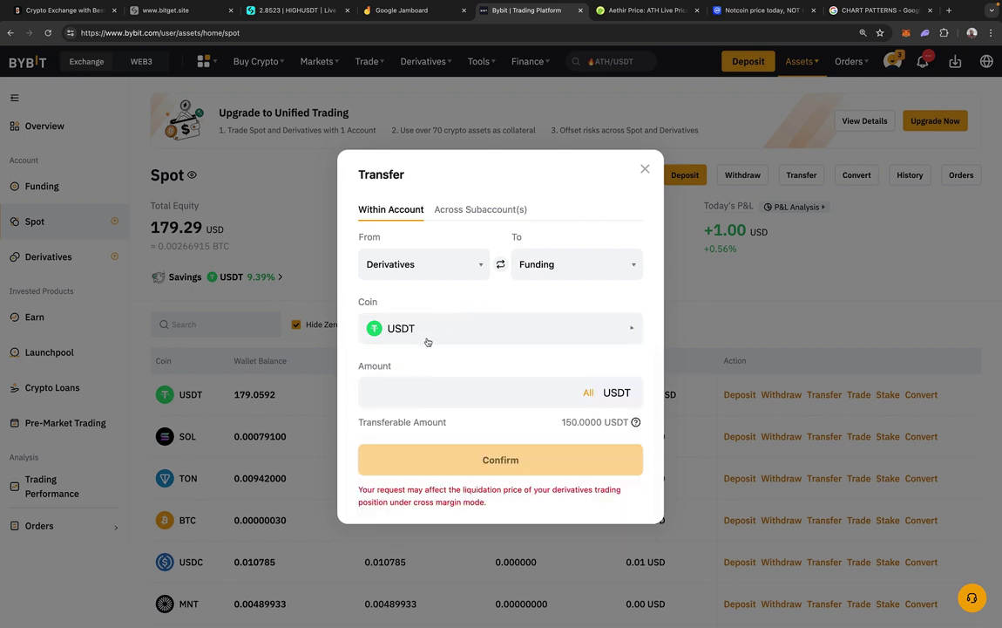
# - Fill in the full 150 USDT amount and confirm the transfer
pyautogui.click(588, 394)
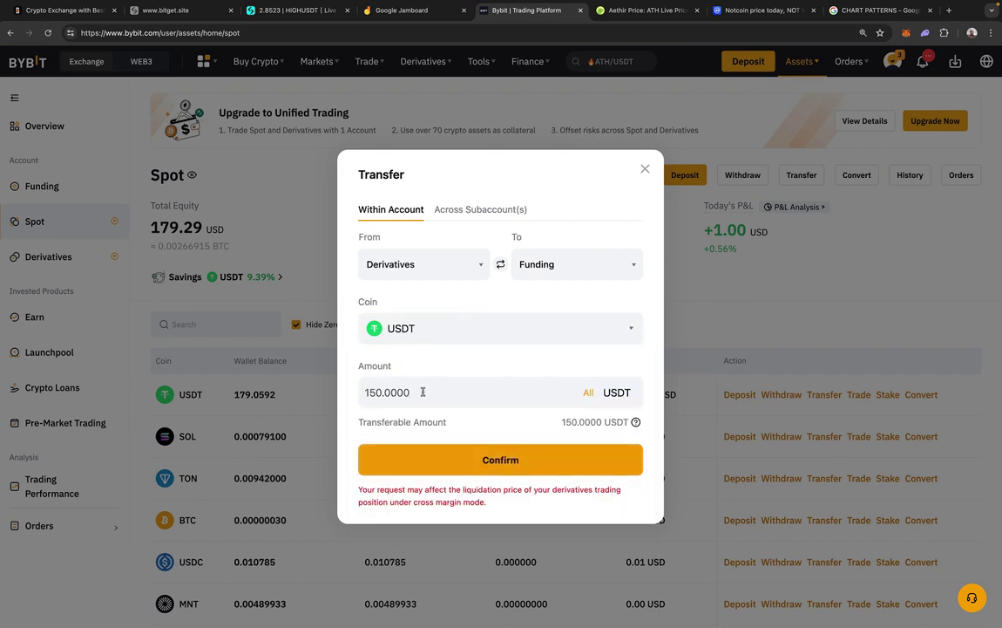
pyautogui.moveTo(423, 392); pyautogui.dragTo(353, 392)
pyautogui.write('5')
pyautogui.press('BackSpace')
pyautogui.press('BackSpace')
pyautogui.click(588, 393)
pyautogui.click(504, 463)
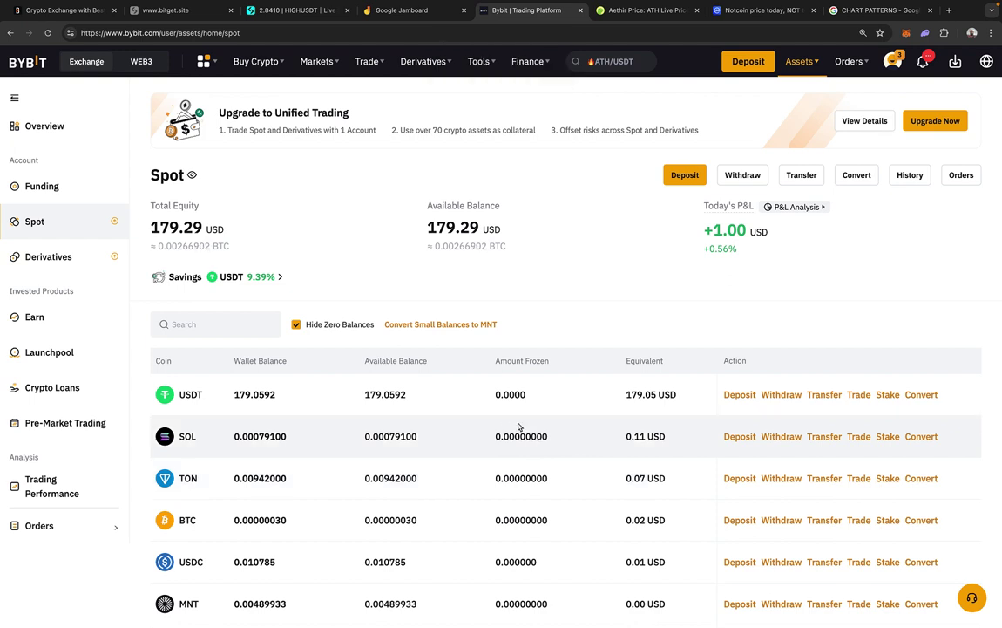
# - Switch to the Funding account to check its new 150 USDT balance
pyautogui.click(54, 186)
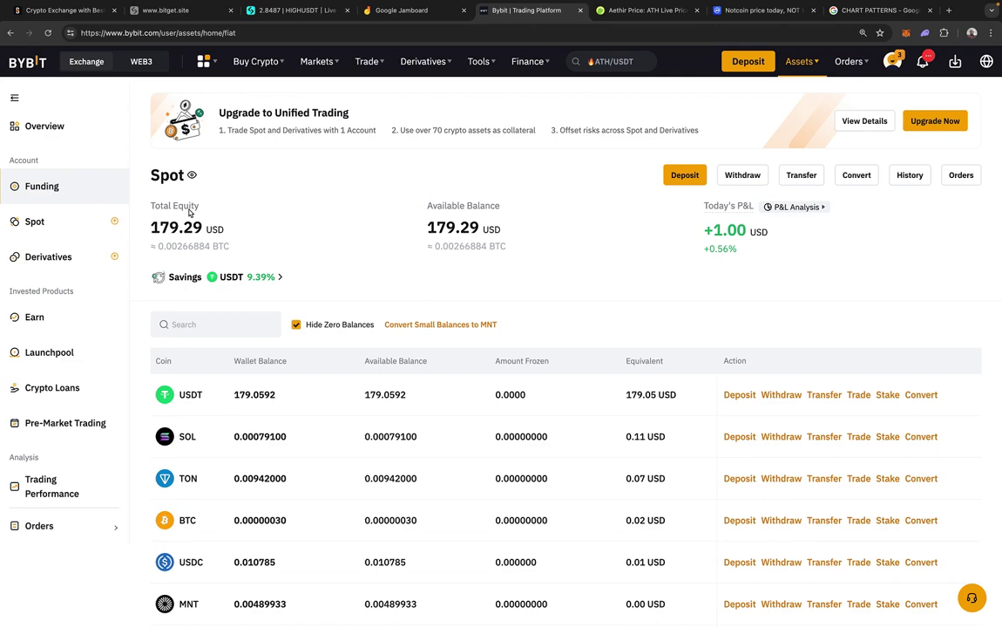